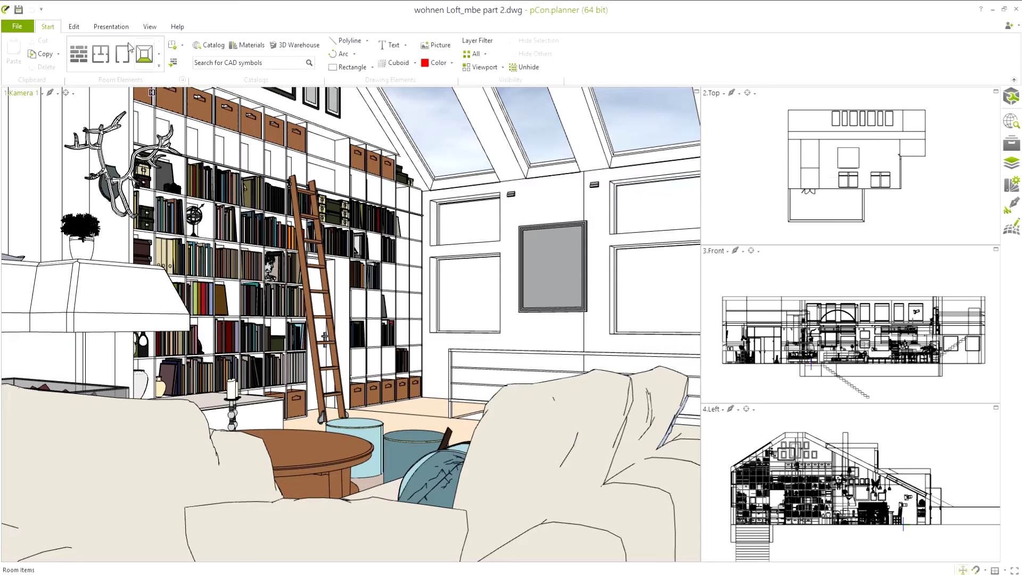
- Open the image rendering settings for the Kamera view, choose the OSPRay renderer and show its detailed settings
{"action": "left_click", "coordinate": [111, 27]}
{"action": "left_click", "coordinate": [20, 58]}
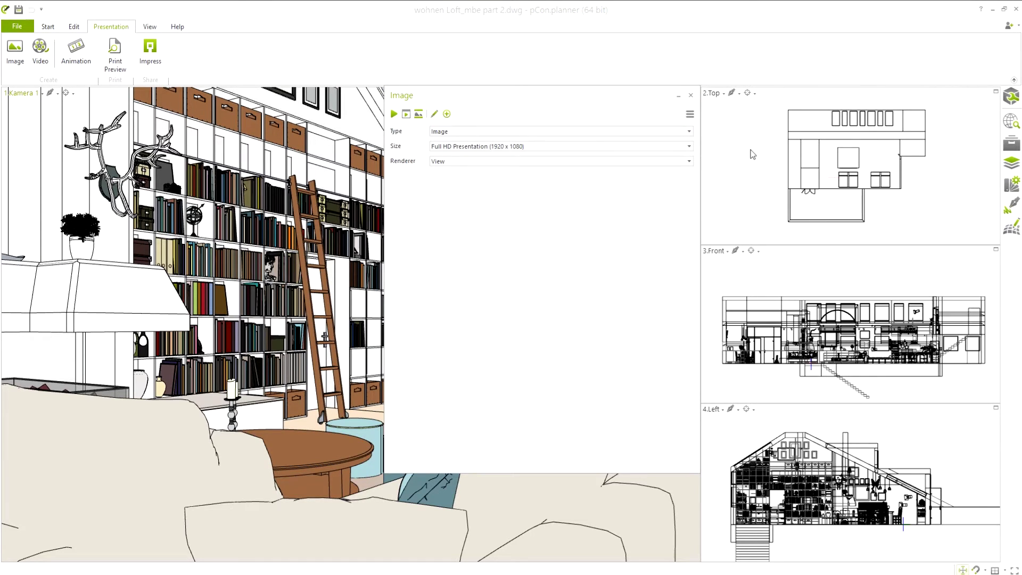
{"action": "left_click", "coordinate": [738, 131]}
{"action": "left_click", "coordinate": [24, 94]}
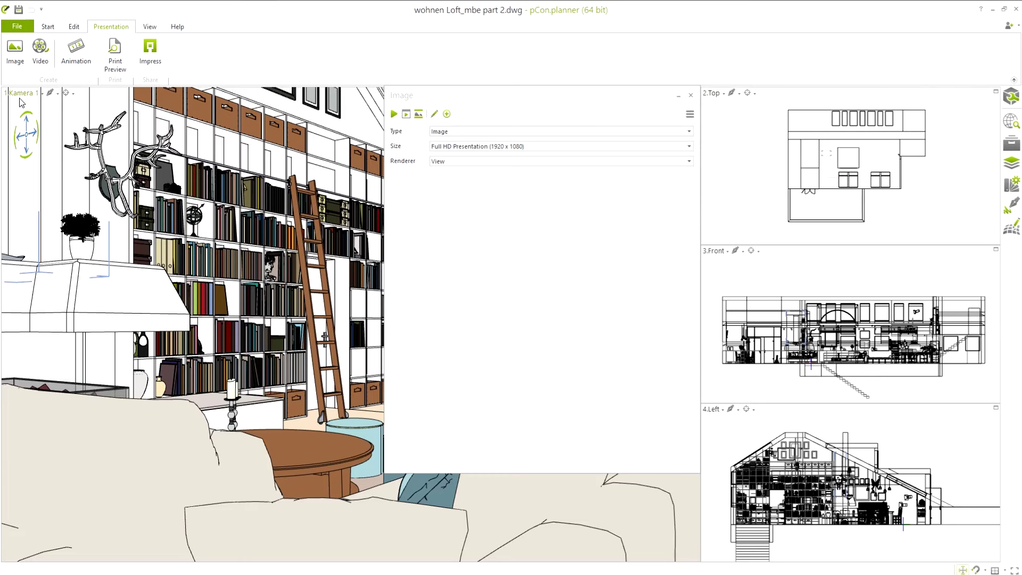
{"action": "left_click", "coordinate": [459, 206]}
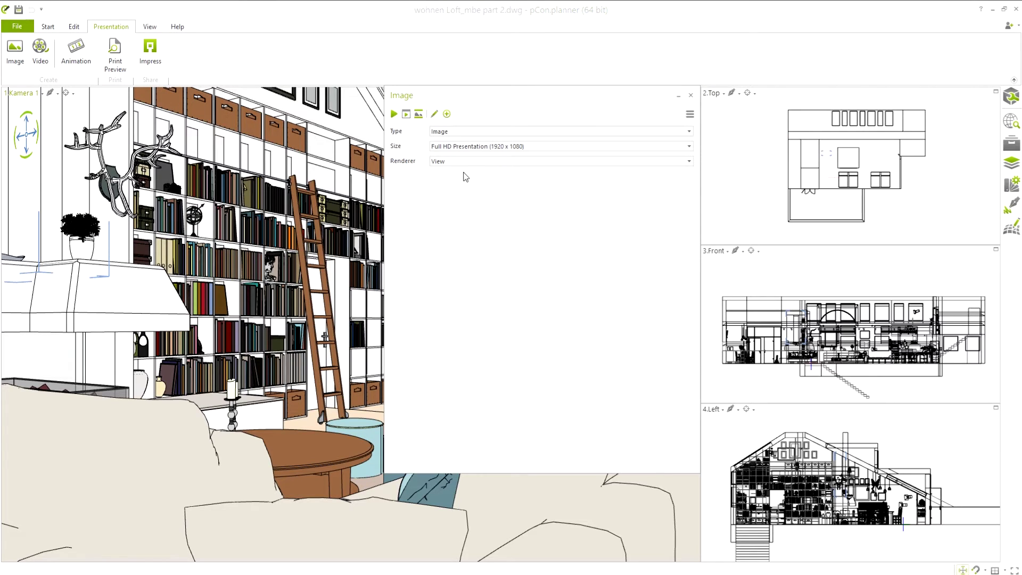
{"action": "left_click", "coordinate": [458, 162]}
{"action": "left_click", "coordinate": [461, 178]}
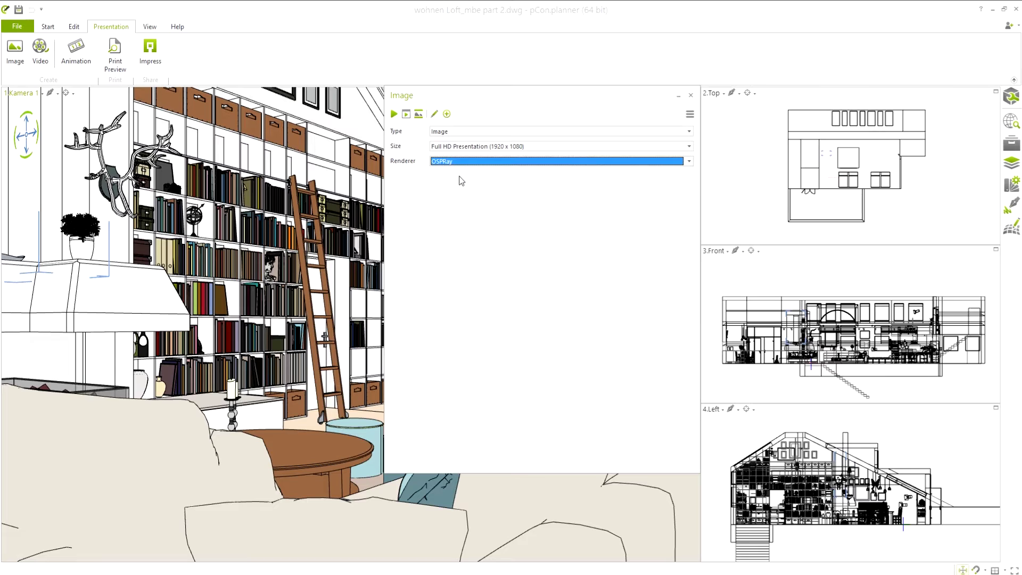
{"action": "left_click", "coordinate": [436, 114]}
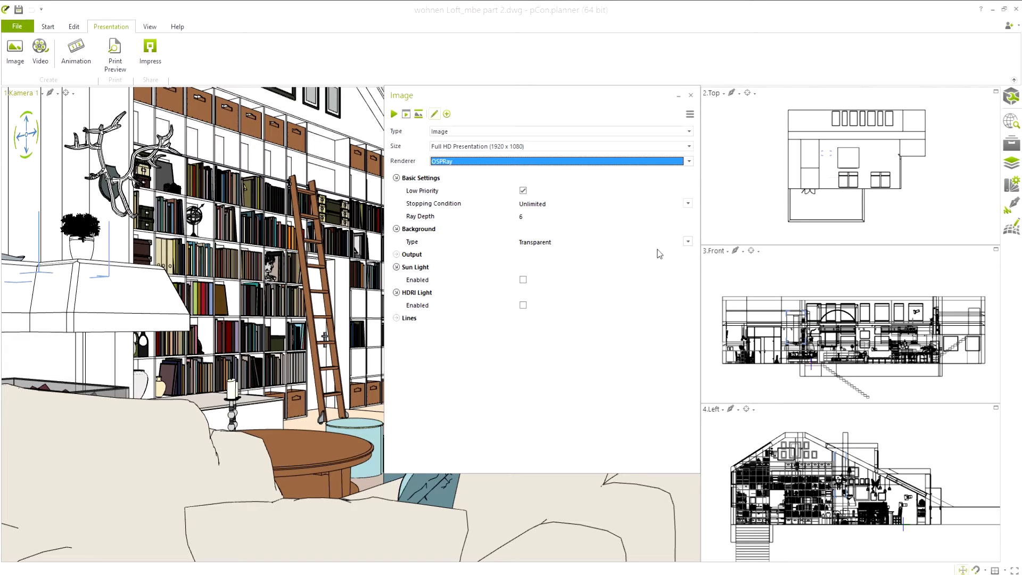
- Set the render background type to Panorama and load fish_eagle_hill_8k ver2.jpg as its image
{"action": "left_click", "coordinate": [688, 241]}
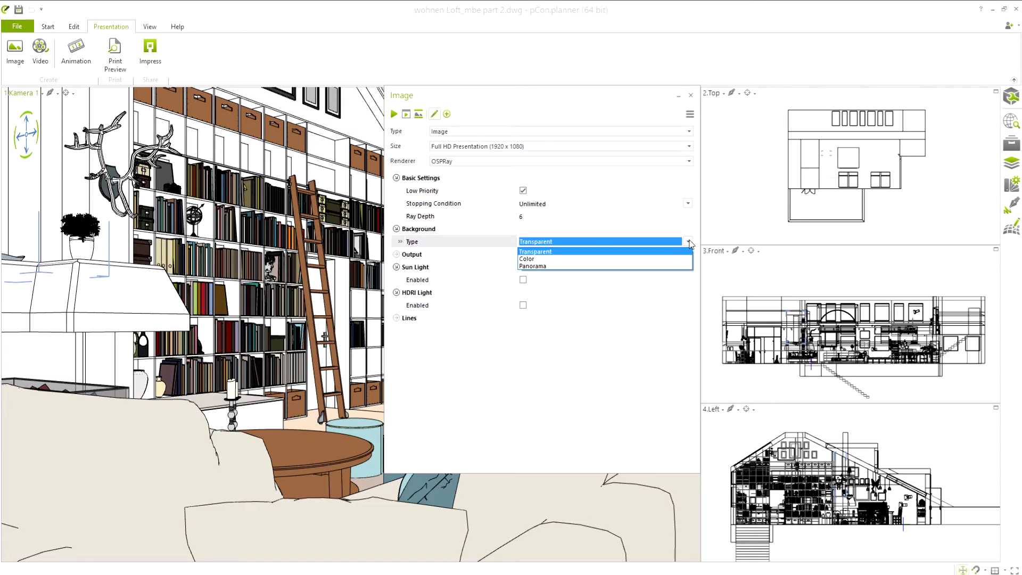
{"action": "left_click", "coordinate": [660, 266]}
{"action": "left_click", "coordinate": [687, 255]}
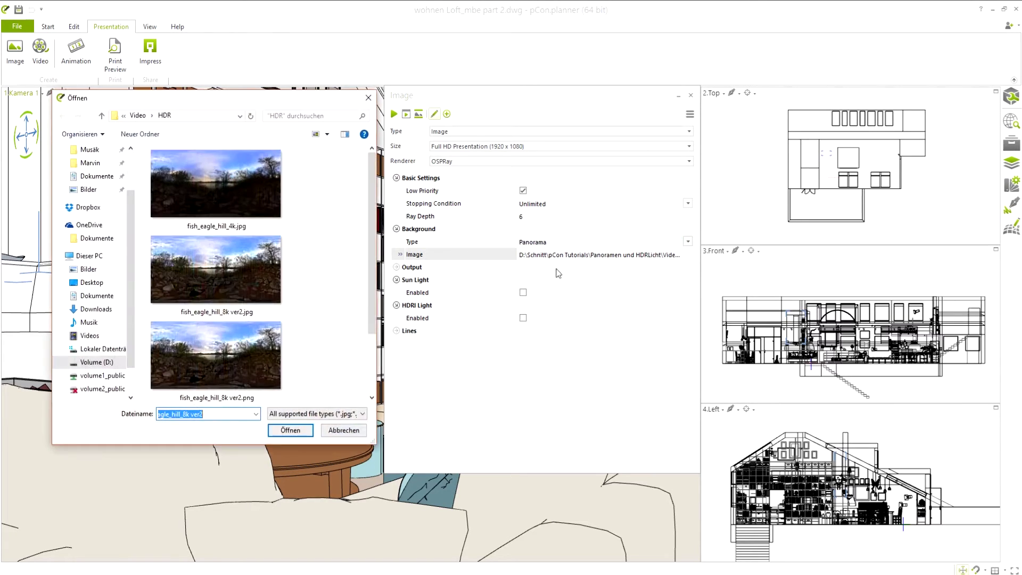
{"action": "left_click", "coordinate": [234, 284]}
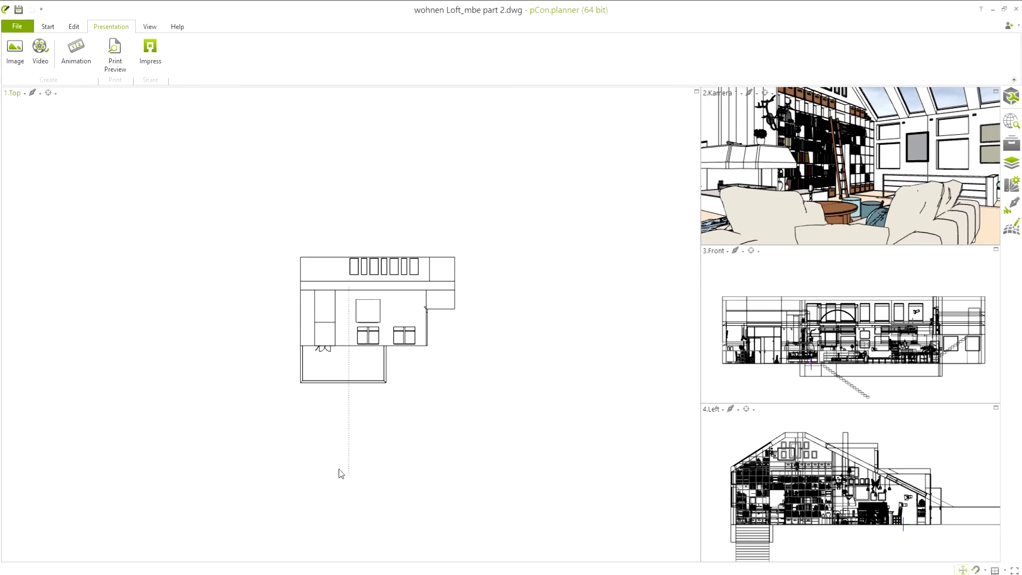
- Try to rotate the whole model slightly in the Top view around a point on the house's left wall
{"action": "left_click", "coordinate": [15, 93]}
{"action": "key", "text": "ctrl+a"}
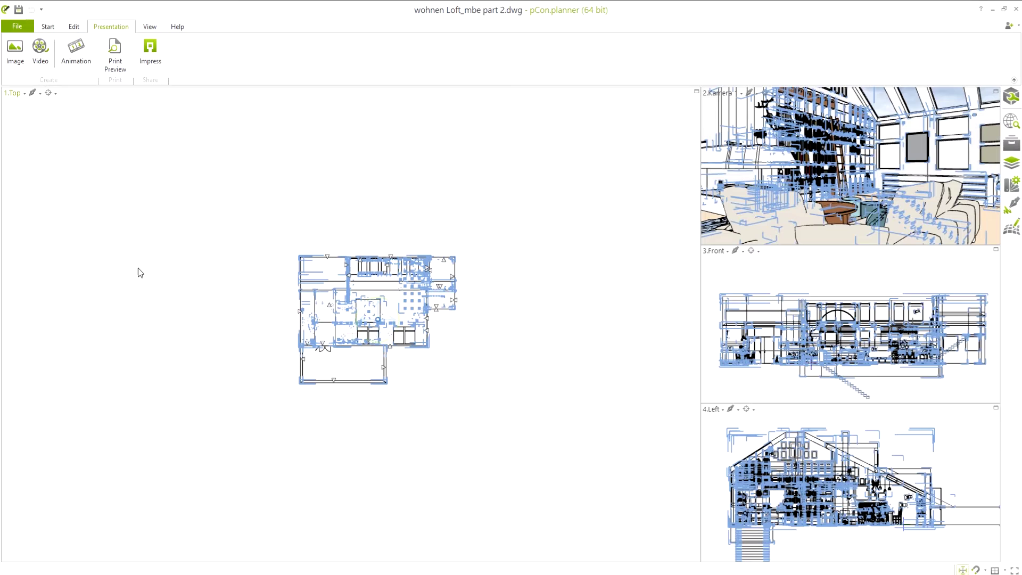
{"action": "left_click", "coordinate": [73, 28]}
{"action": "left_click", "coordinate": [97, 54]}
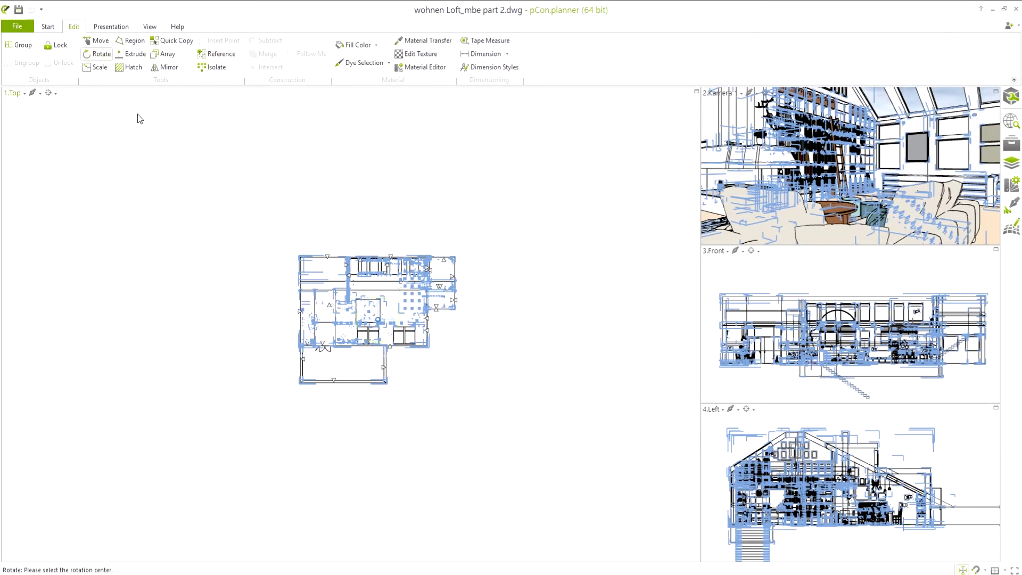
{"action": "left_click", "coordinate": [301, 318]}
{"action": "left_click", "coordinate": [247, 318]}
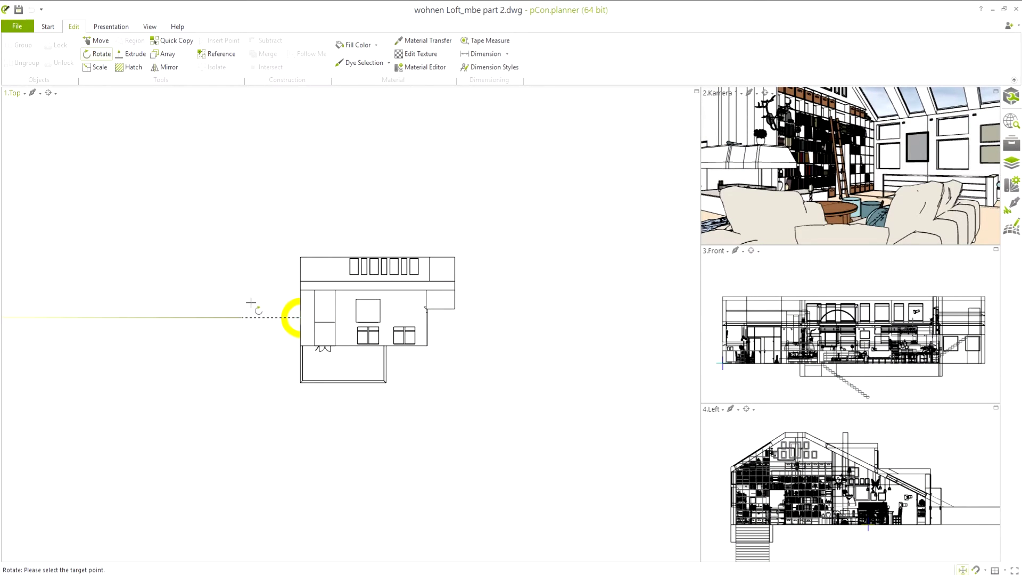
{"action": "left_click", "coordinate": [251, 302]}
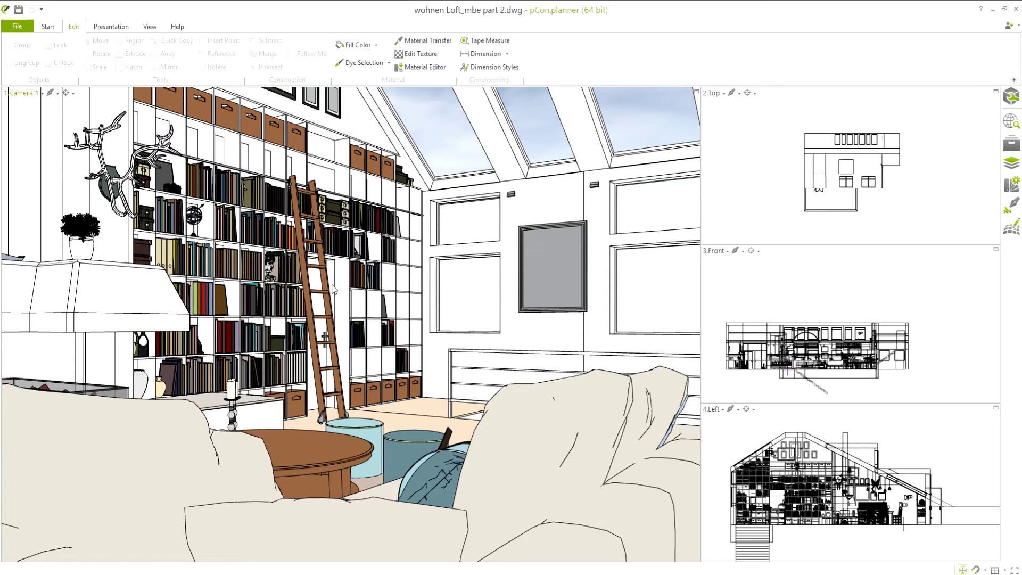
- Reopen the image rendering settings for the camera view and enable the HDRI light
{"action": "left_click", "coordinate": [111, 26]}
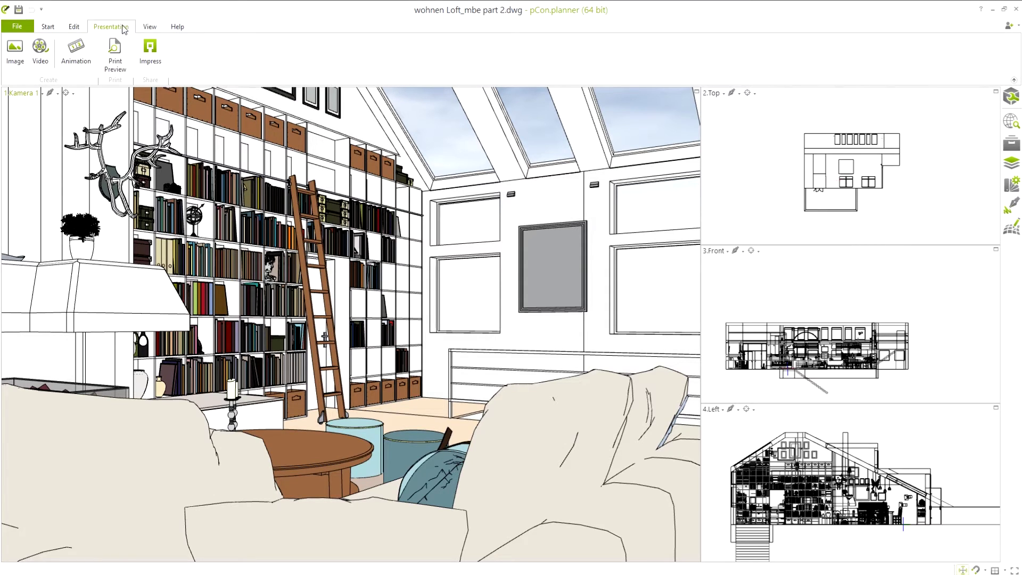
{"action": "left_click", "coordinate": [16, 50]}
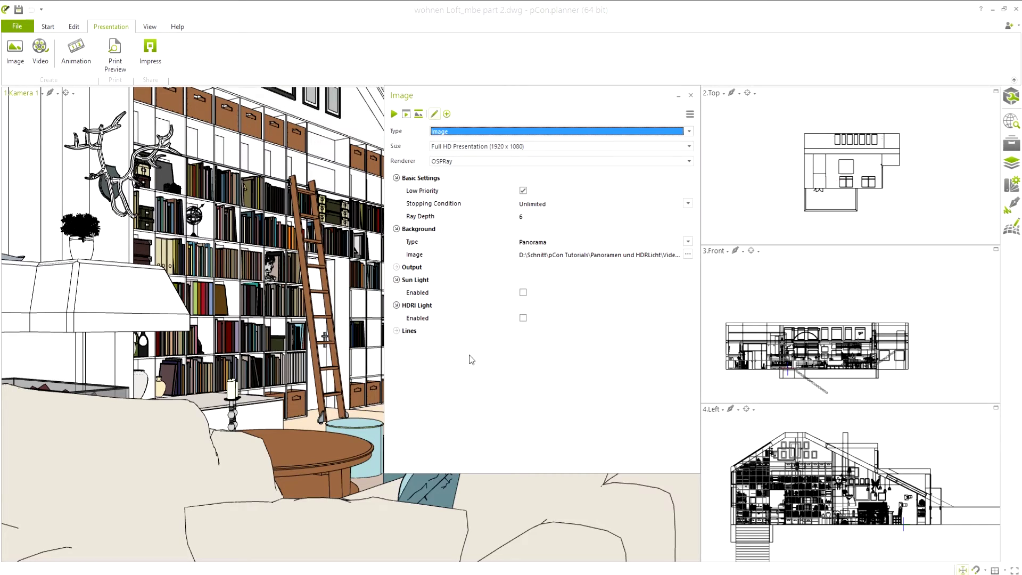
{"action": "left_click", "coordinate": [569, 398]}
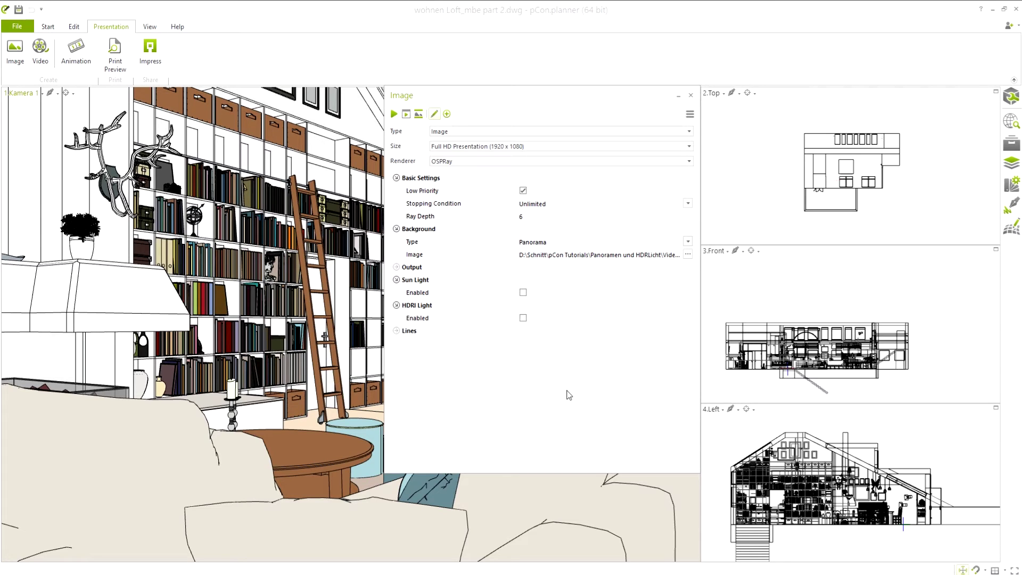
{"action": "left_click", "coordinate": [425, 305]}
{"action": "left_click", "coordinate": [429, 306]}
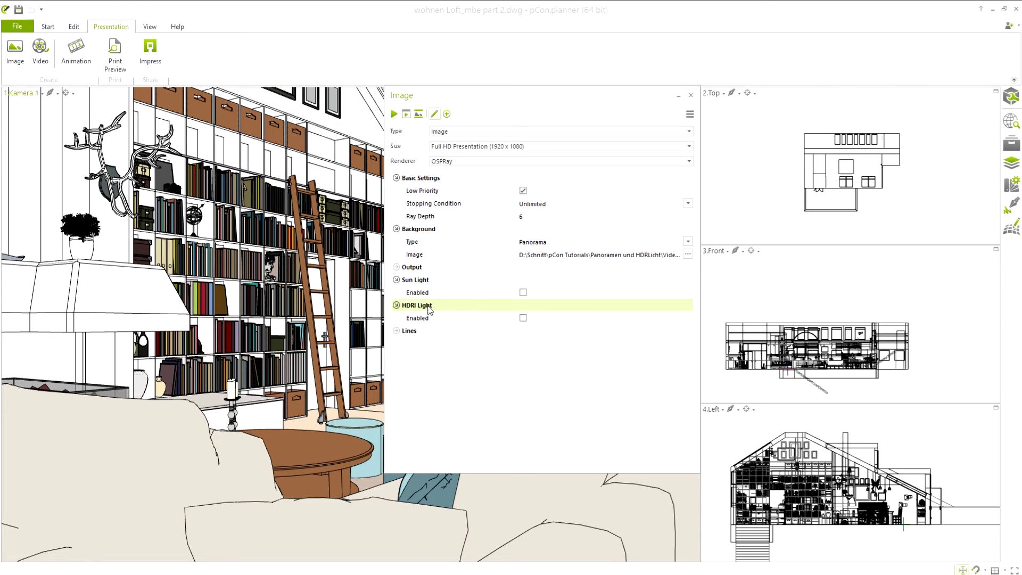
{"action": "left_click", "coordinate": [523, 318]}
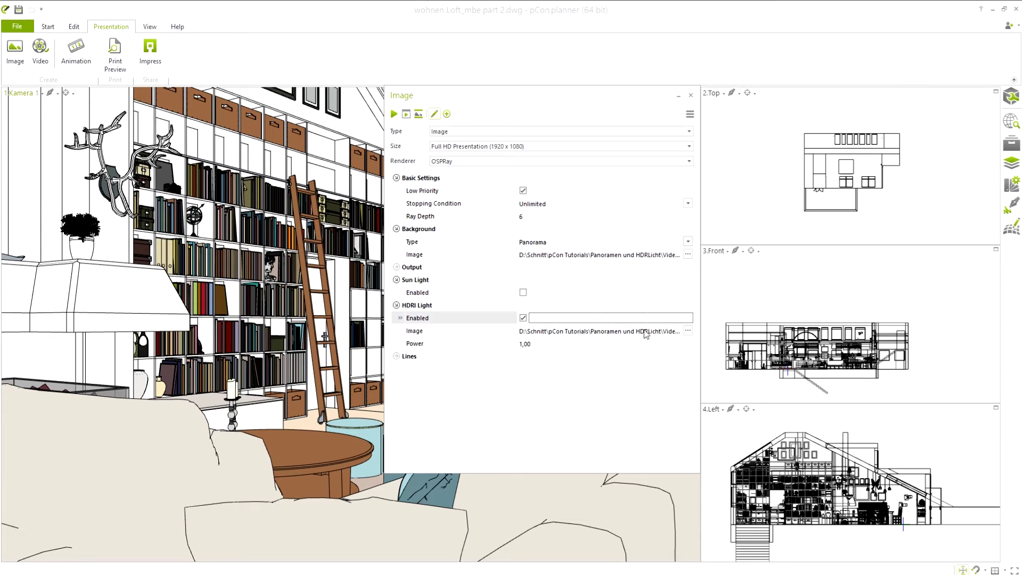
- Load fish_eagle_hill_8k.hdr from the HDR folder as the HDRI light image
{"action": "left_click", "coordinate": [688, 331]}
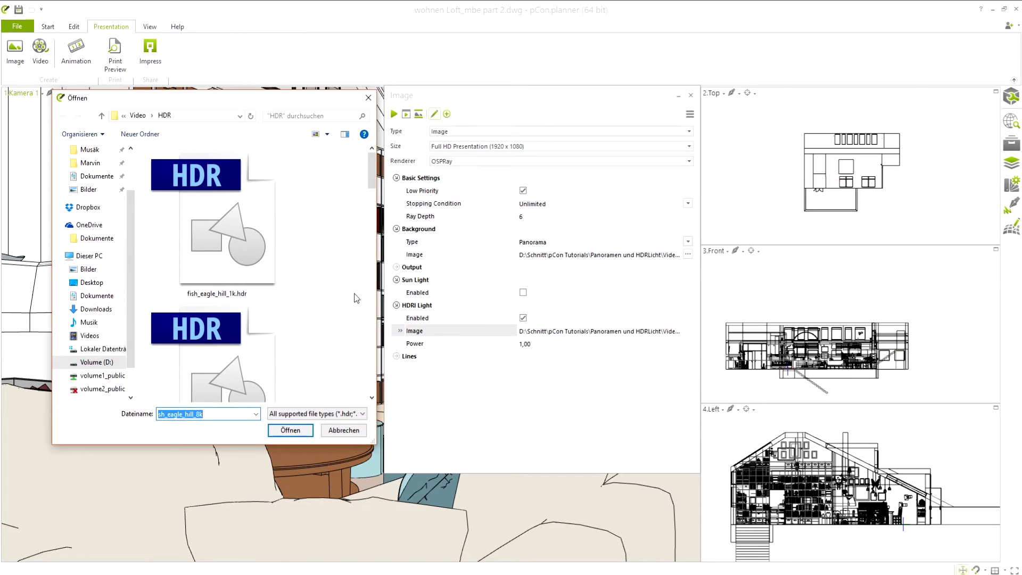
{"action": "left_click_drag", "start_coordinate": [371, 178], "coordinate": [367, 255]}
{"action": "scroll", "coordinate": [366, 254], "scroll_direction": "up", "scroll_amount": 2}
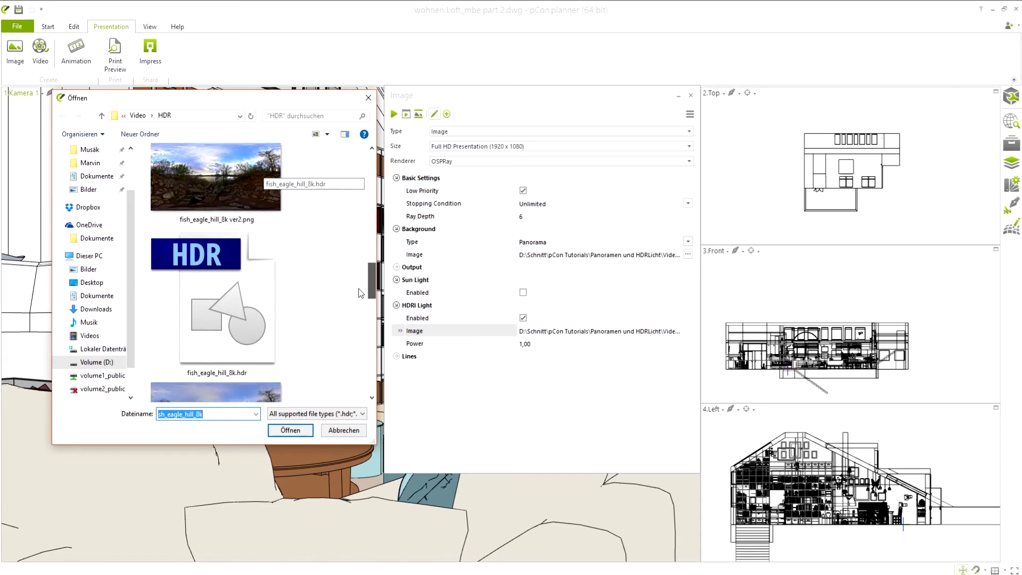
{"action": "double_click", "coordinate": [229, 288]}
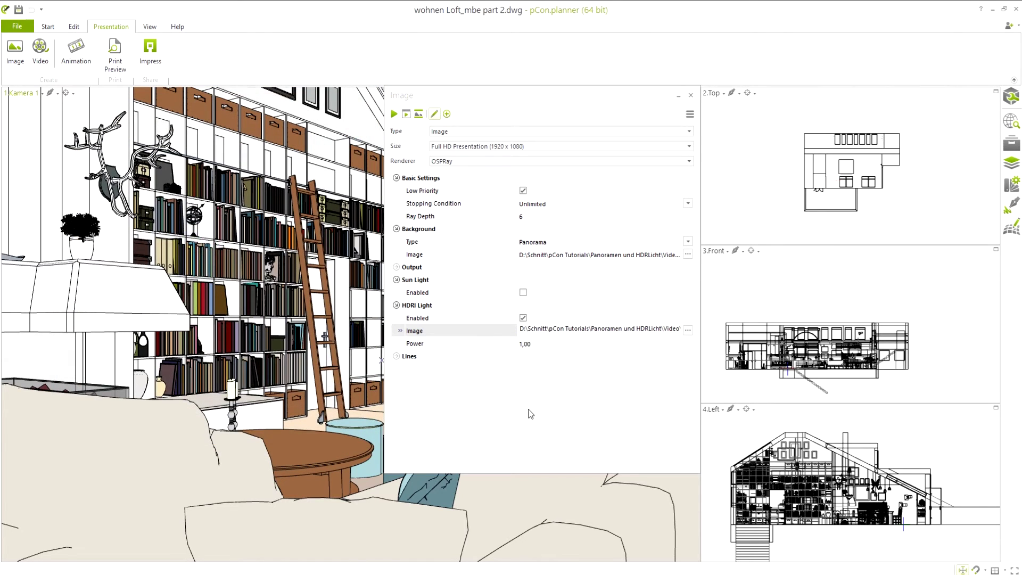
- Lower the scene's ambient light intensity to its minimum and enable the sun light in the image settings
{"action": "left_click", "coordinate": [48, 28]}
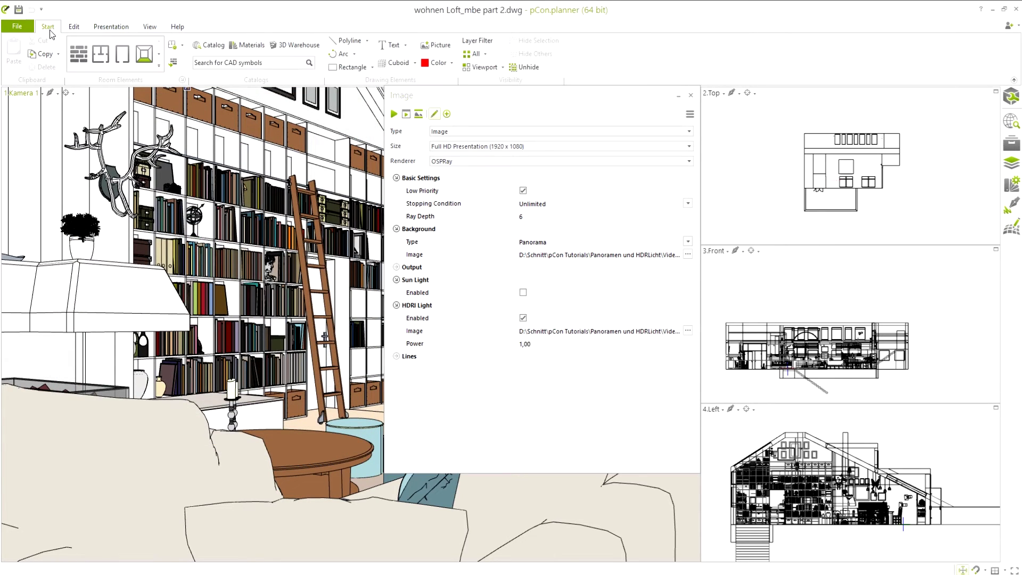
{"action": "left_click", "coordinate": [162, 68]}
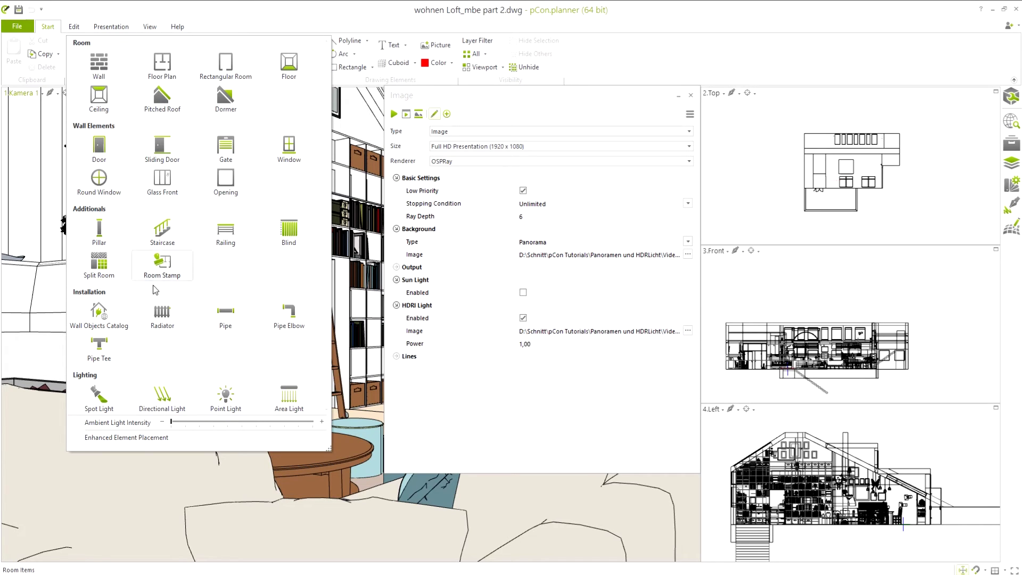
{"action": "left_click_drag", "start_coordinate": [173, 424], "coordinate": [162, 427]}
{"action": "left_click", "coordinate": [430, 375]}
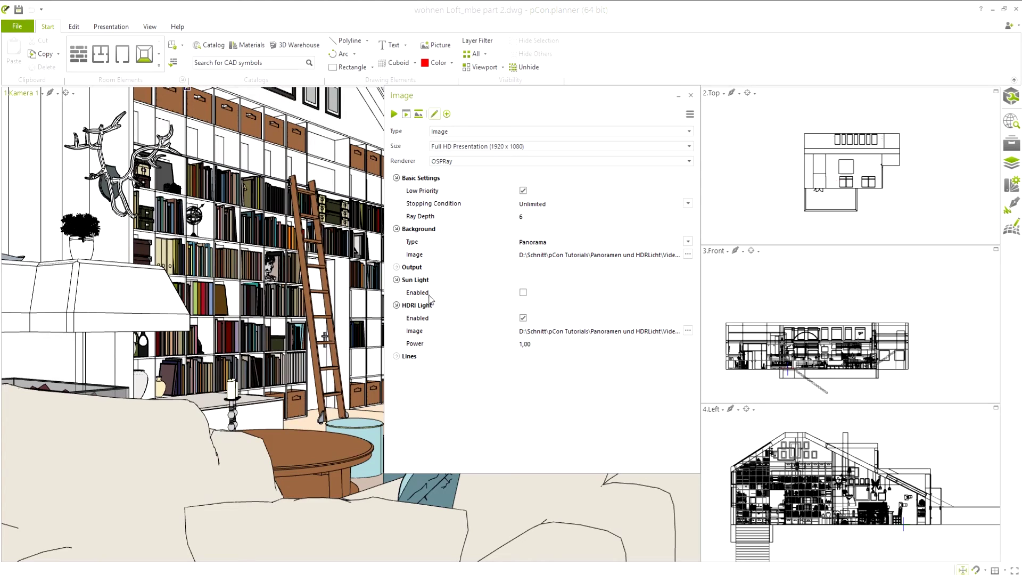
{"action": "left_click", "coordinate": [523, 292]}
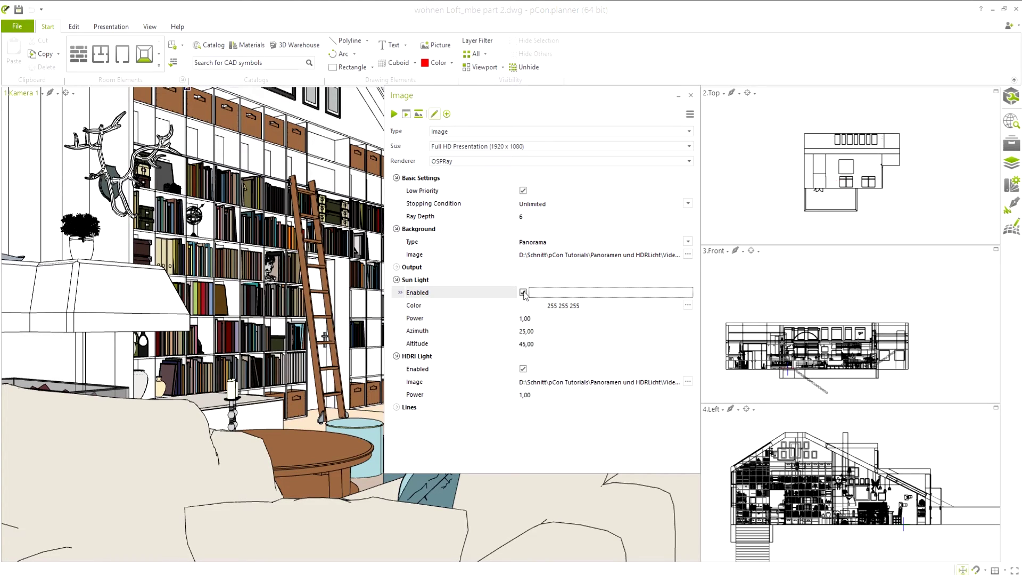
- Try sun light azimuth values of 0, 90 and 45
{"action": "left_click", "coordinate": [532, 333]}
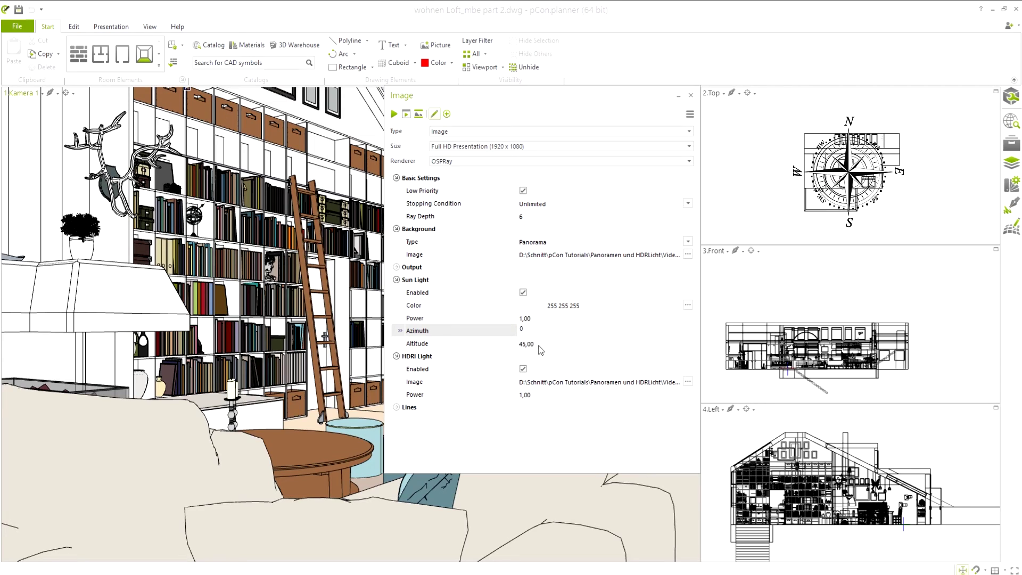
{"action": "type", "text": "0"}
{"action": "key", "text": "Return"}
{"action": "type", "text": "90"}
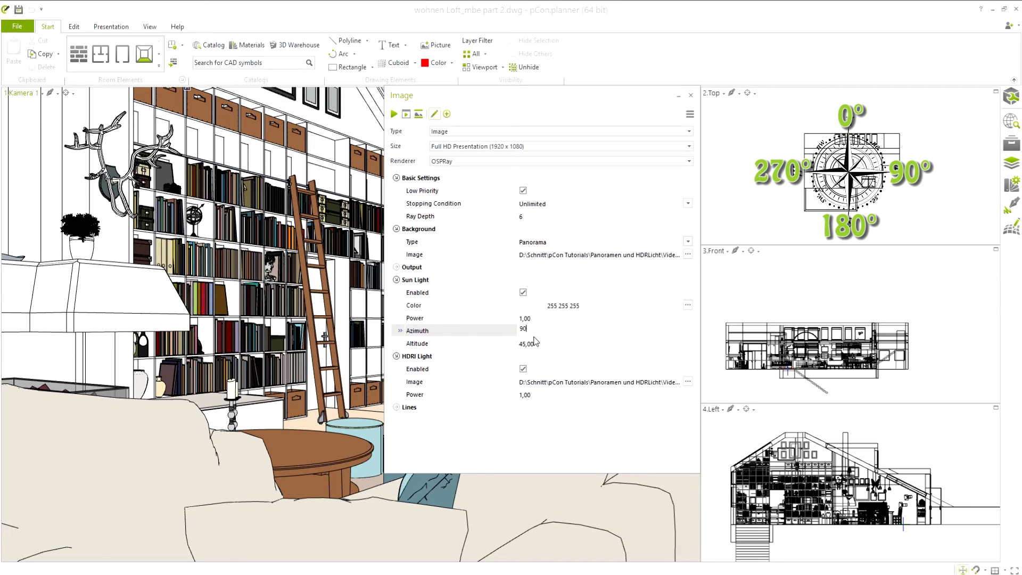
{"action": "key", "text": "Return"}
{"action": "type", "text": "45"}
{"action": "key", "text": "Return"}
- Try sun light altitude values of 0 and 90
{"action": "left_click", "coordinate": [529, 344]}
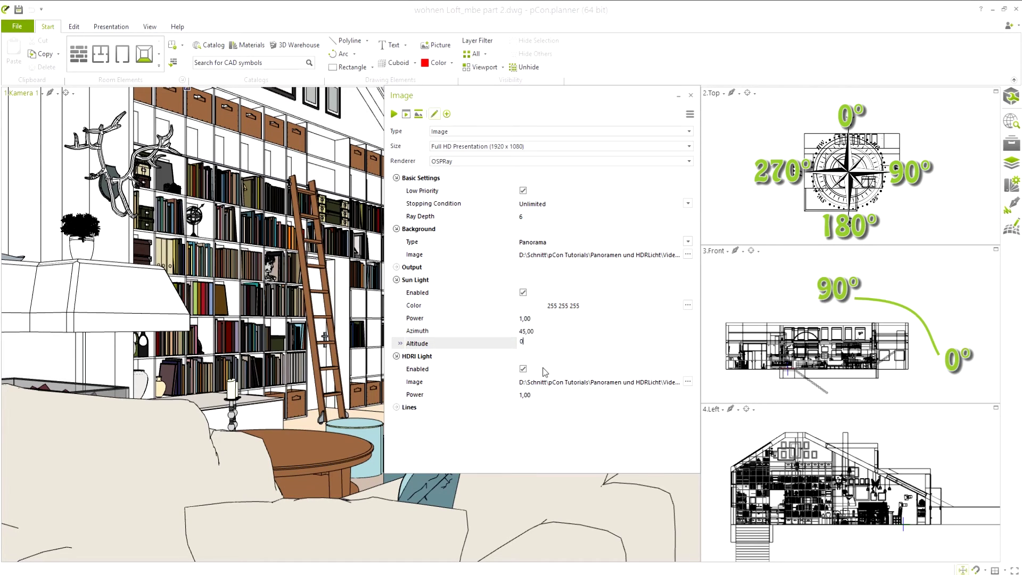
{"action": "type", "text": "90"}
{"action": "key", "text": "Return"}
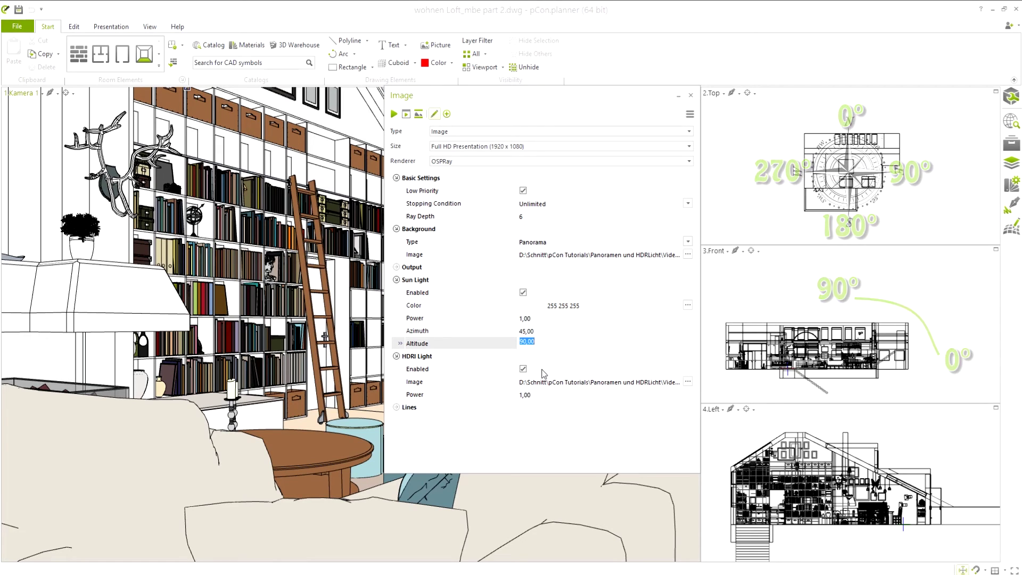
- Set the sun light's altitude to 45 and its azimuth to 25
{"action": "left_click", "coordinate": [528, 332]}
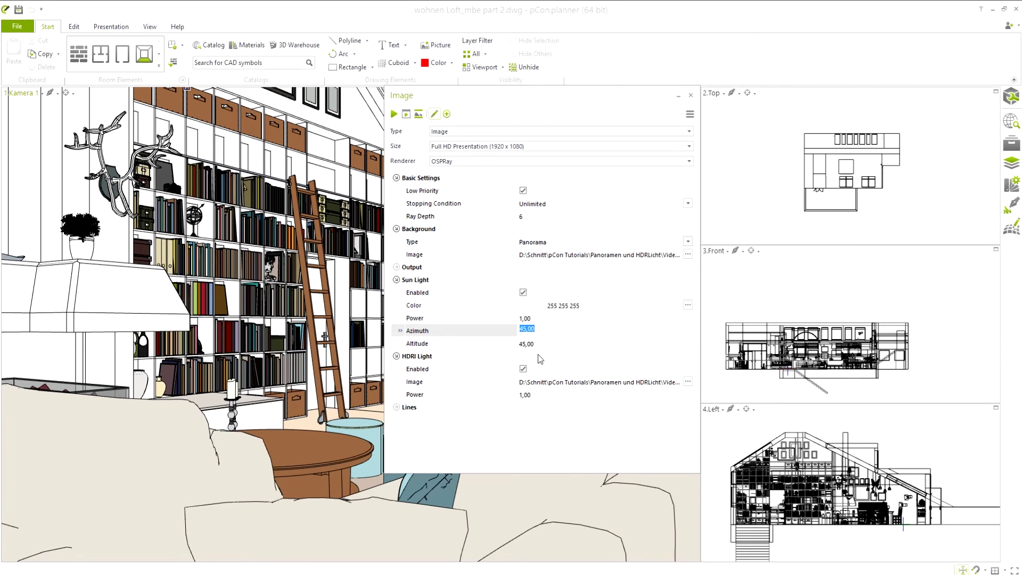
{"action": "type", "text": "25"}
{"action": "key", "text": "Return"}
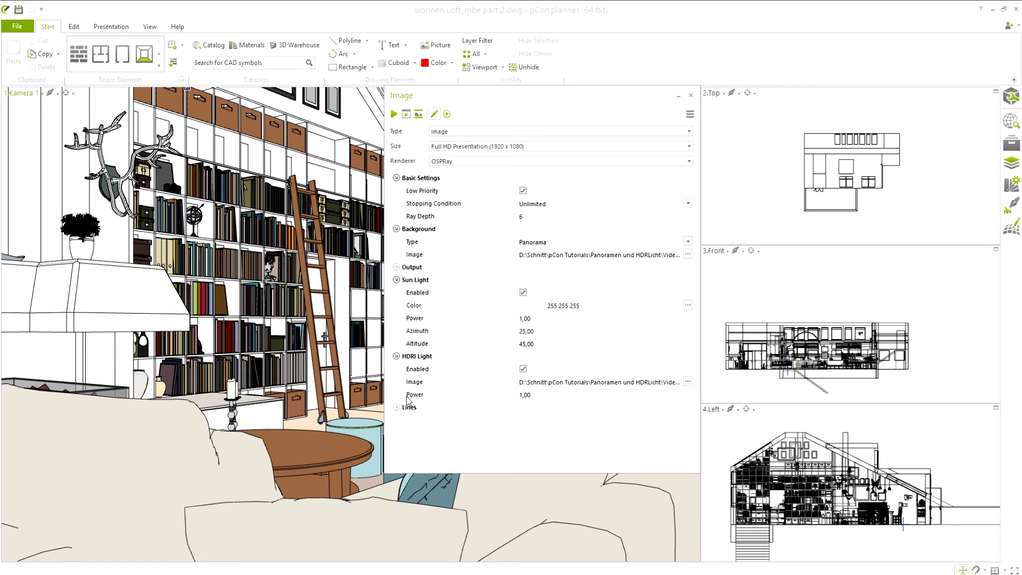
- Try an HDRI light power of 4,5 and replace it with 6
{"action": "left_click", "coordinate": [530, 394]}
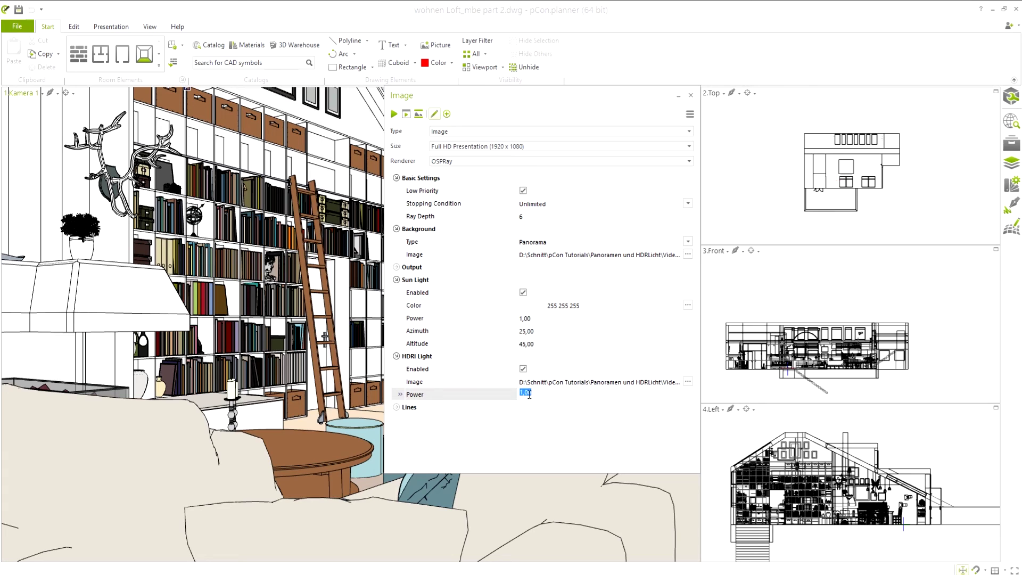
{"action": "type", "text": "4,5"}
{"action": "key", "text": "Return"}
{"action": "type", "text": "6"}
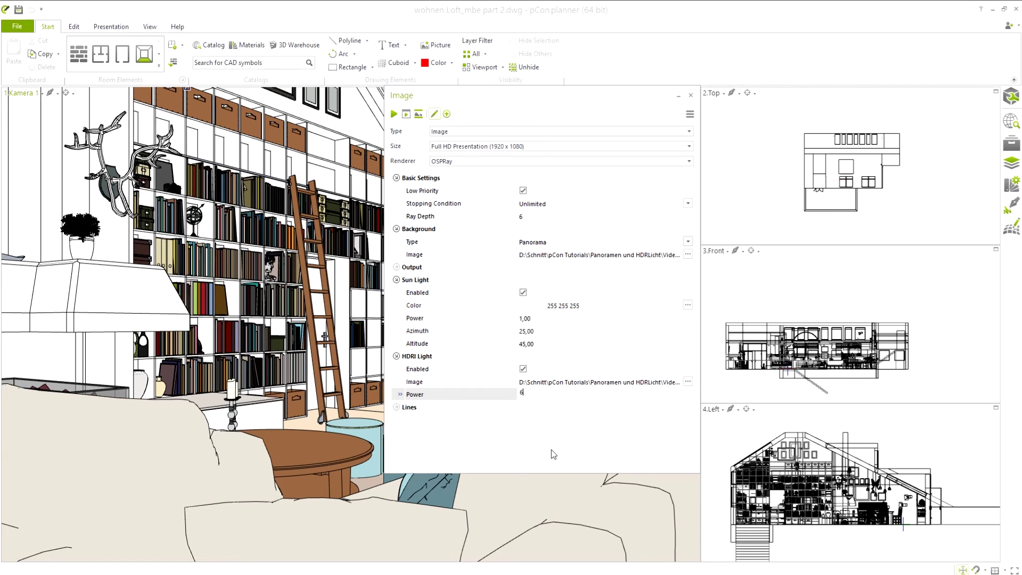